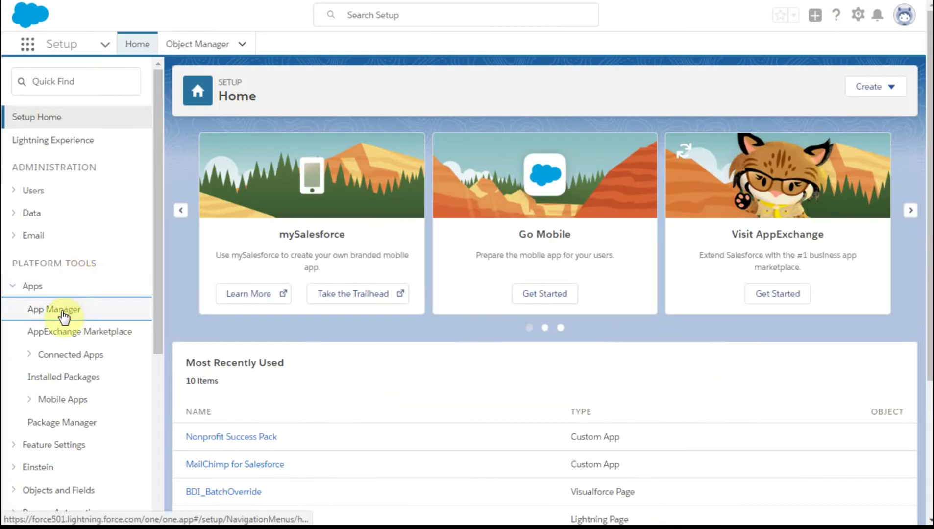
Step: Open the Lightning Experience App Manager list of apps in Setup
left_click(63, 317)
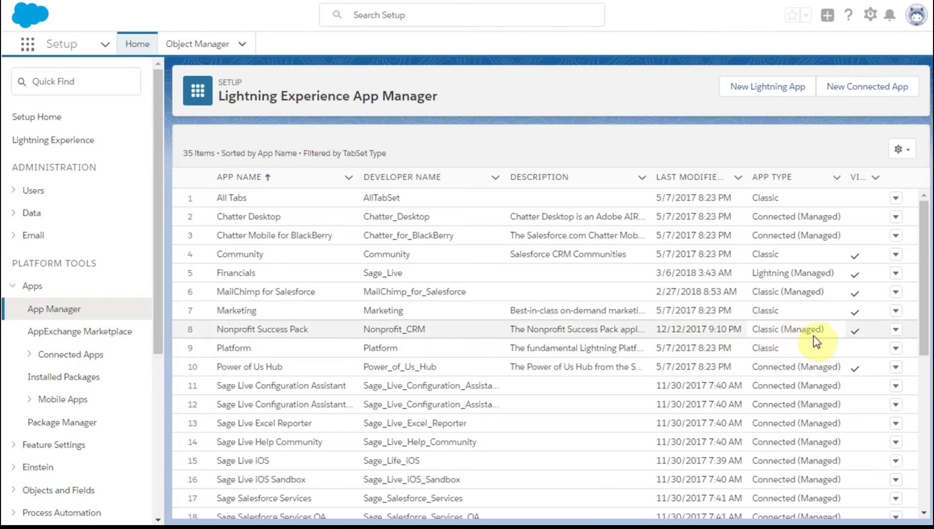
Step: Edit the Nonprofit Success Pack app and review its selected tabs and installed package details
left_click(899, 336)
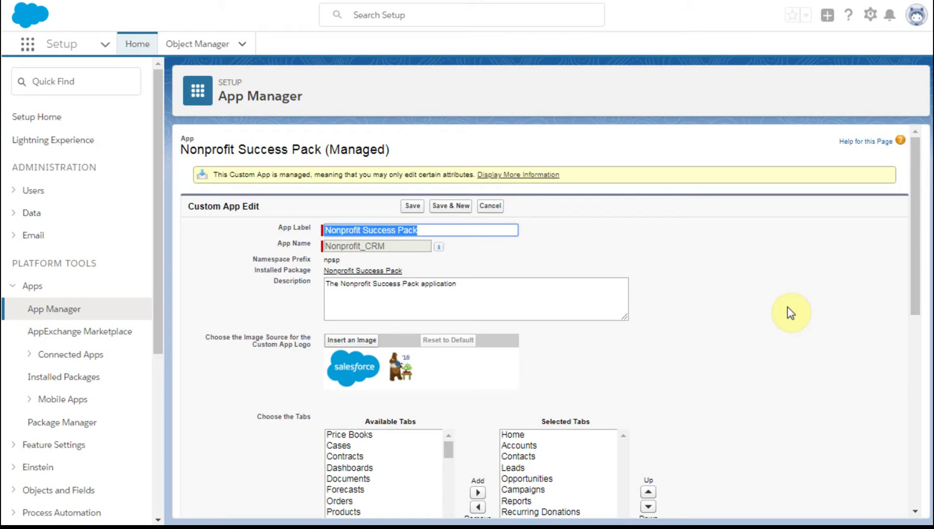
scroll(791, 314, "down", 2)
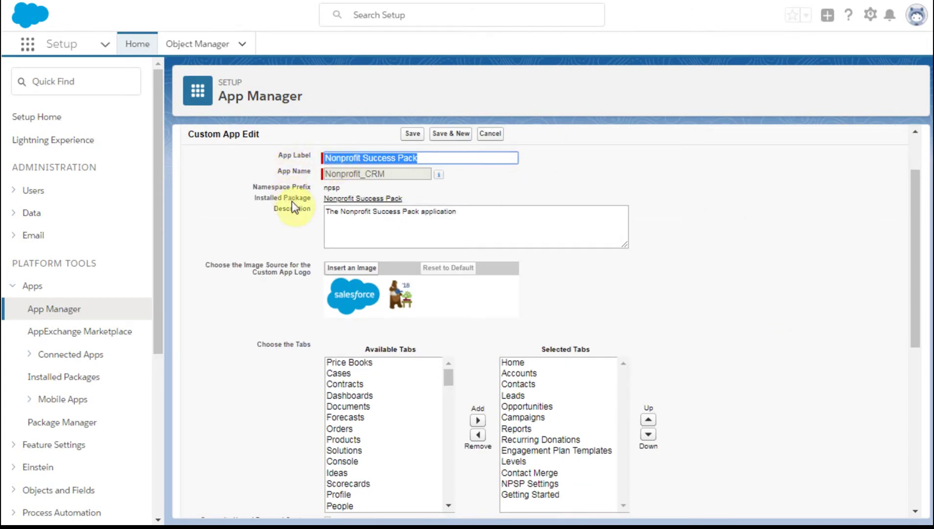
left_click(373, 201)
scroll(735, 233, "down", 2)
scroll(738, 237, "down", 2)
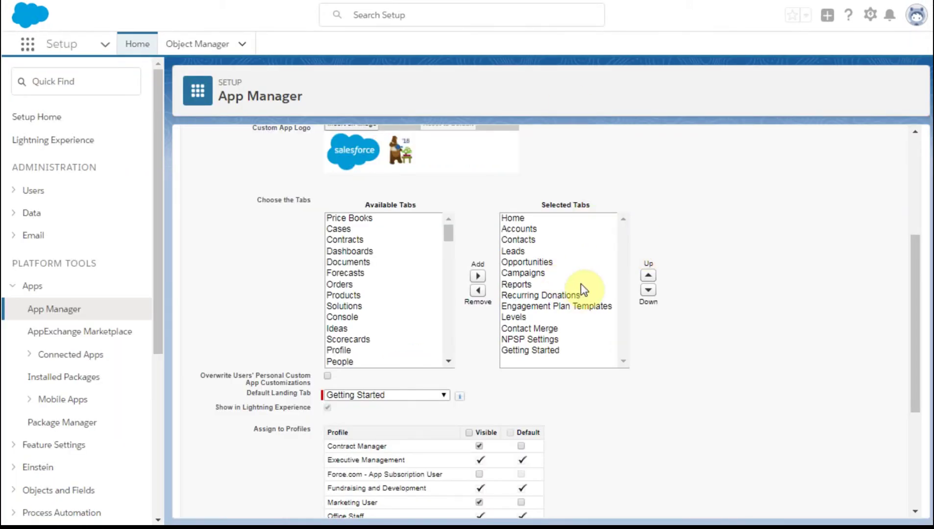
left_click(513, 250)
Step: Move Leads to the end of the Nonprofit Success Pack selected tabs
left_click(651, 293)
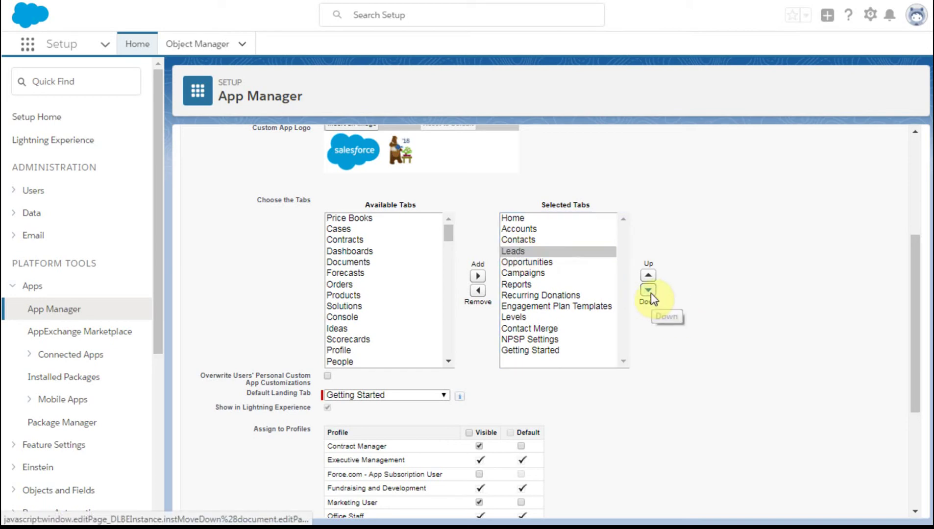
left_click(650, 292)
left_click(650, 292)
left_click(650, 293)
left_click(650, 292)
left_click(650, 292)
left_click(650, 293)
left_click(651, 293)
left_click(650, 293)
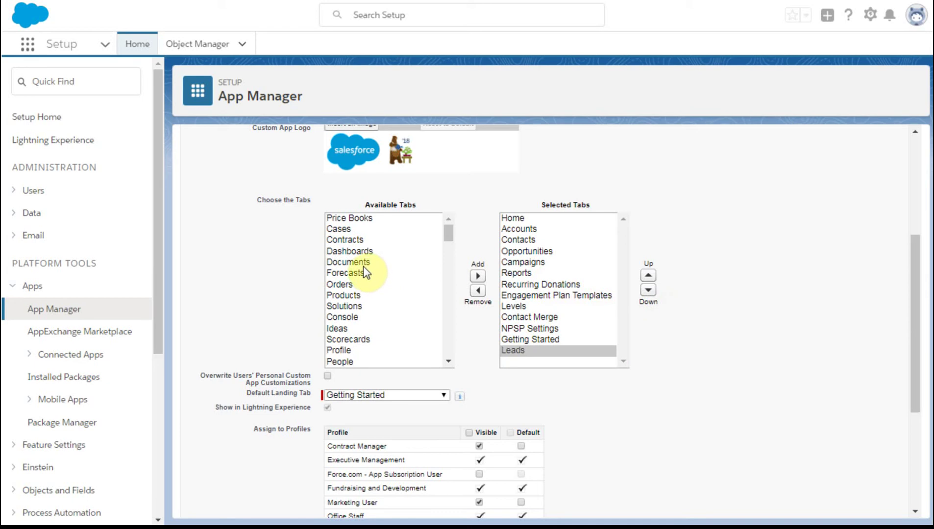
Step: Add Dashboards to the selected tabs and position it just below Reports
left_click(356, 252)
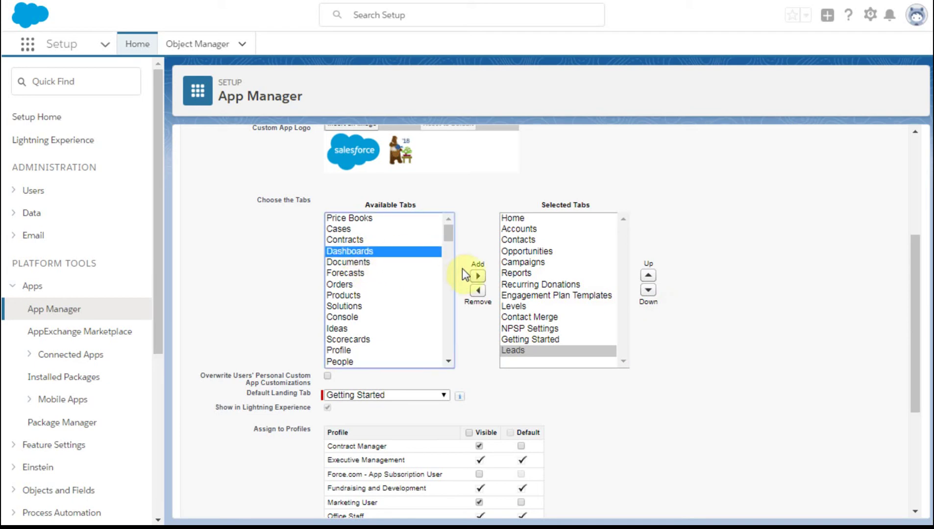
left_click(479, 276)
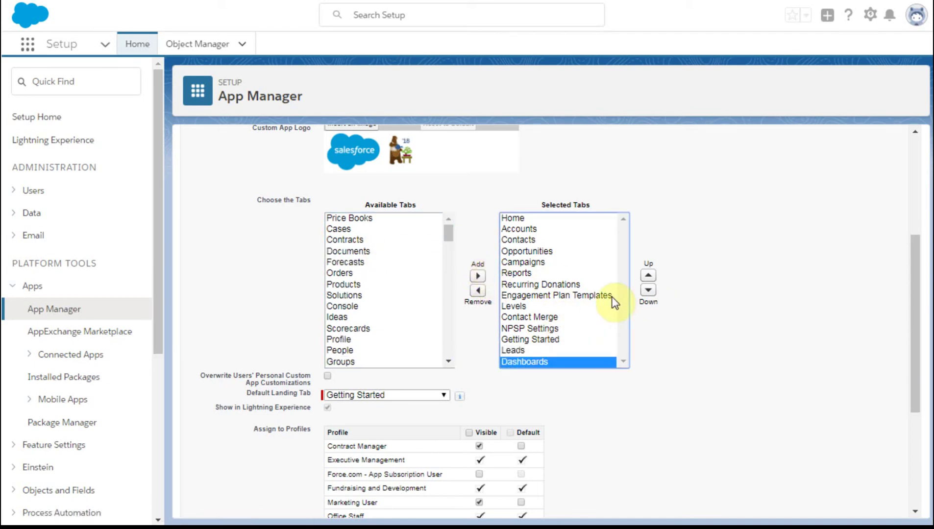
left_click(648, 276)
left_click(648, 275)
left_click(648, 275)
left_click(648, 275)
left_click(648, 276)
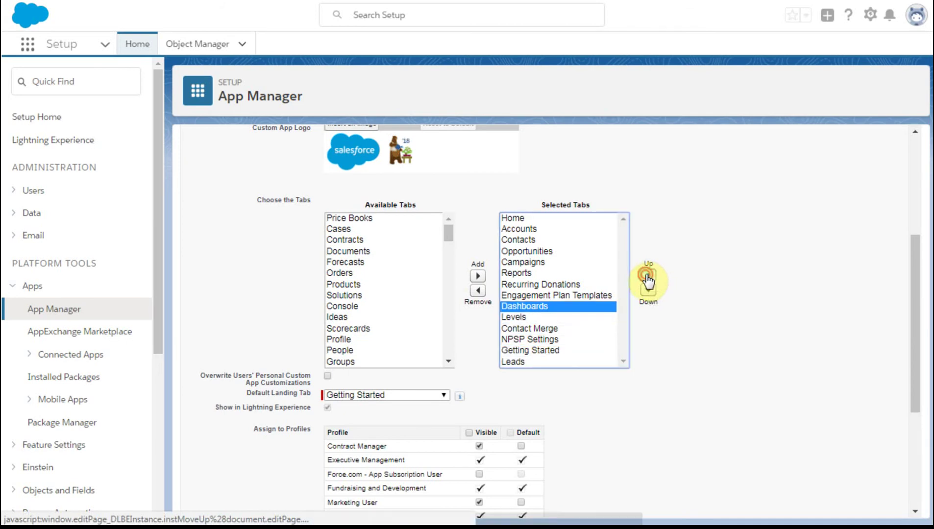
left_click(648, 275)
left_click(648, 276)
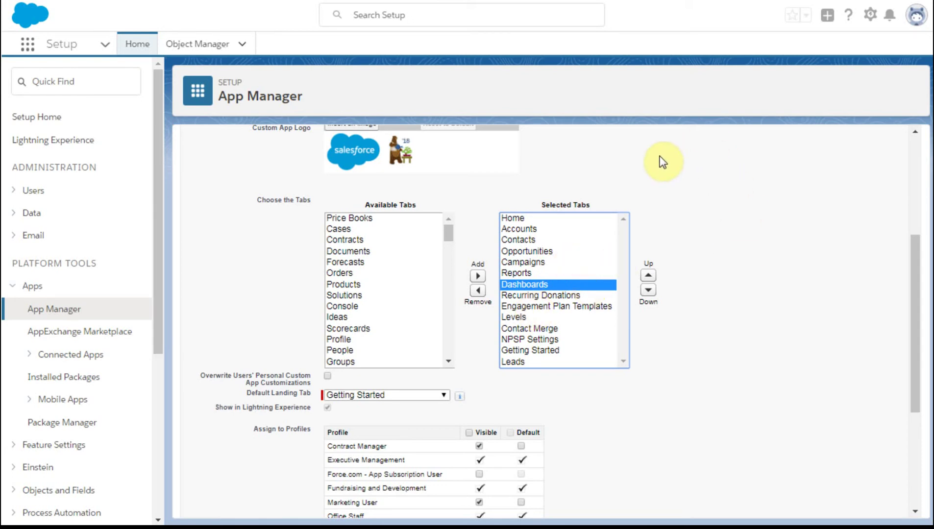
Step: Save the updated Nonprofit Success Pack tab order
scroll(656, 185, "up", 3)
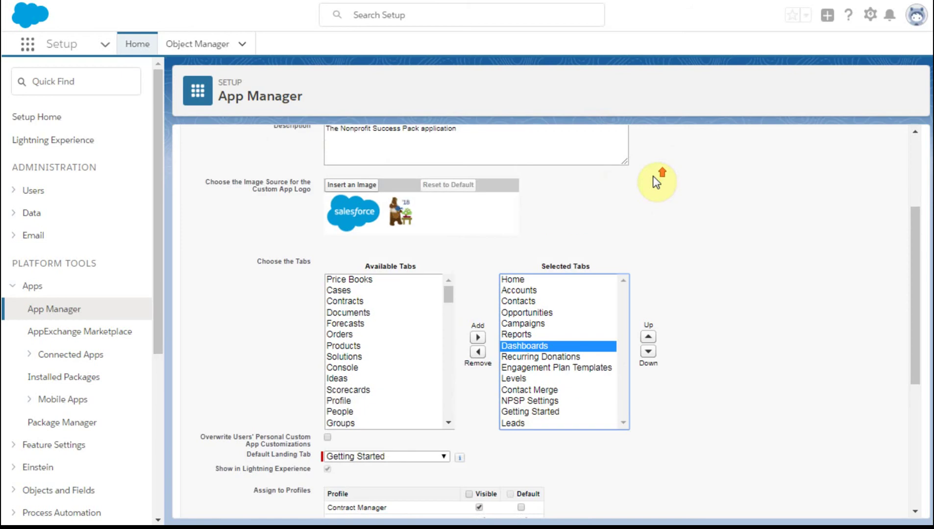
scroll(429, 128, "up", 2)
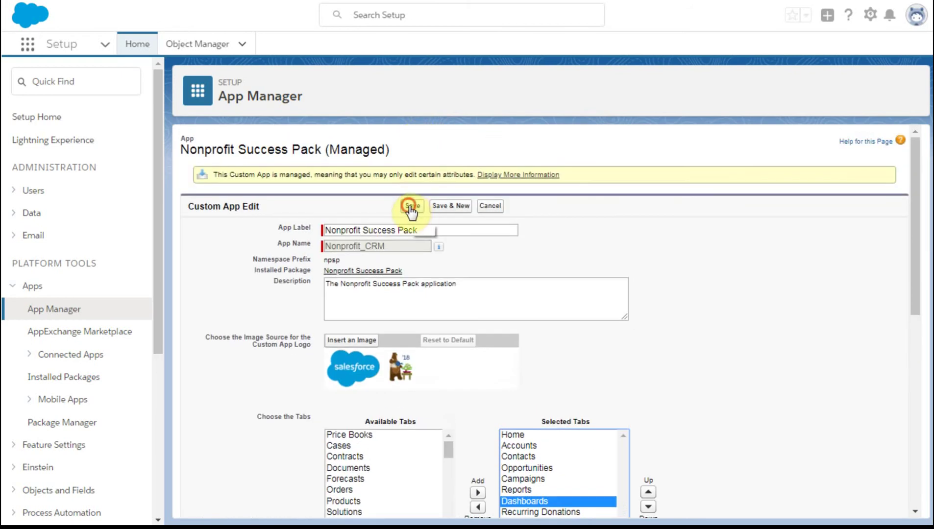
left_click(408, 206)
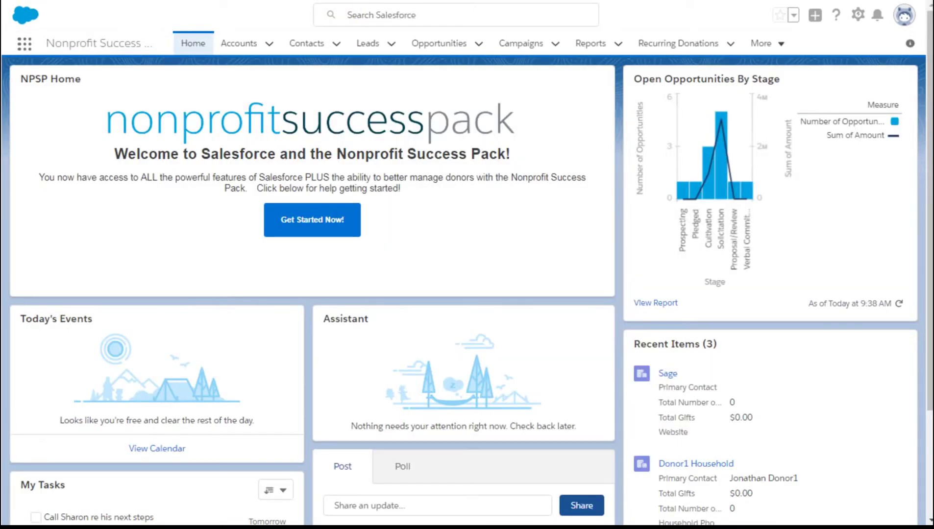
Step: Reload the Nonprofit Success Pack app so Dashboards appears after Reports in the nav bar
key("F5")
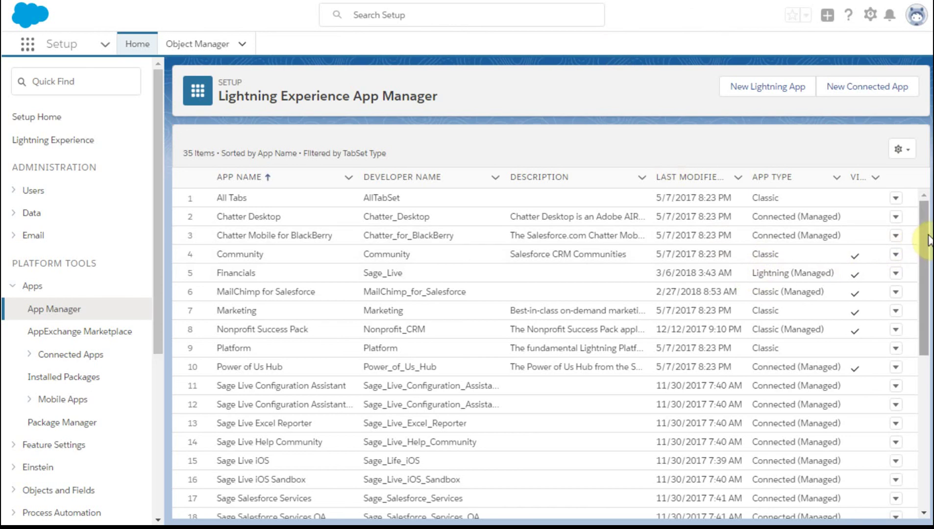
Step: Open the row actions for the Sales (LightningSales) app, row 22 in App Manager
left_click_drag(923, 239, 925, 309)
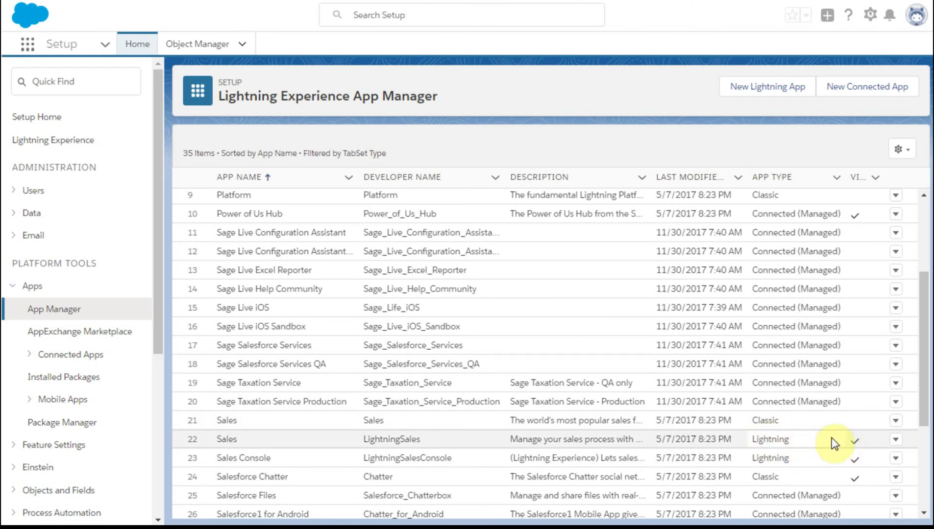
left_click(897, 443)
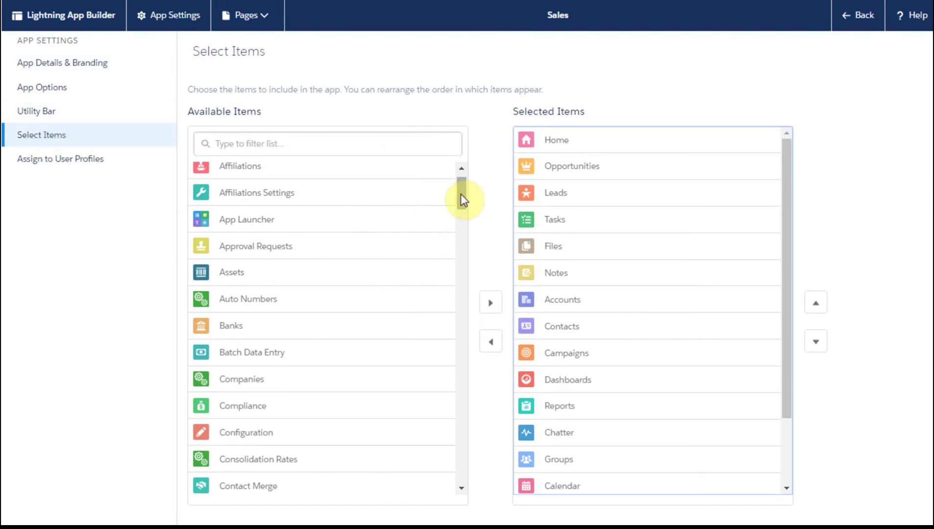
Step: Arrange the Sales app's selected navigation items so Leads sits between Opportunities and Tasks
left_click_drag(461, 193, 531, 276)
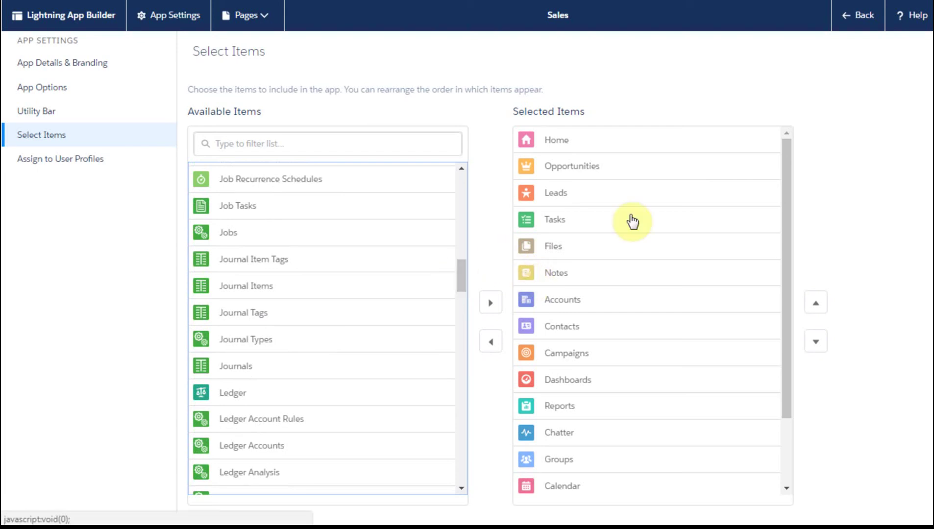